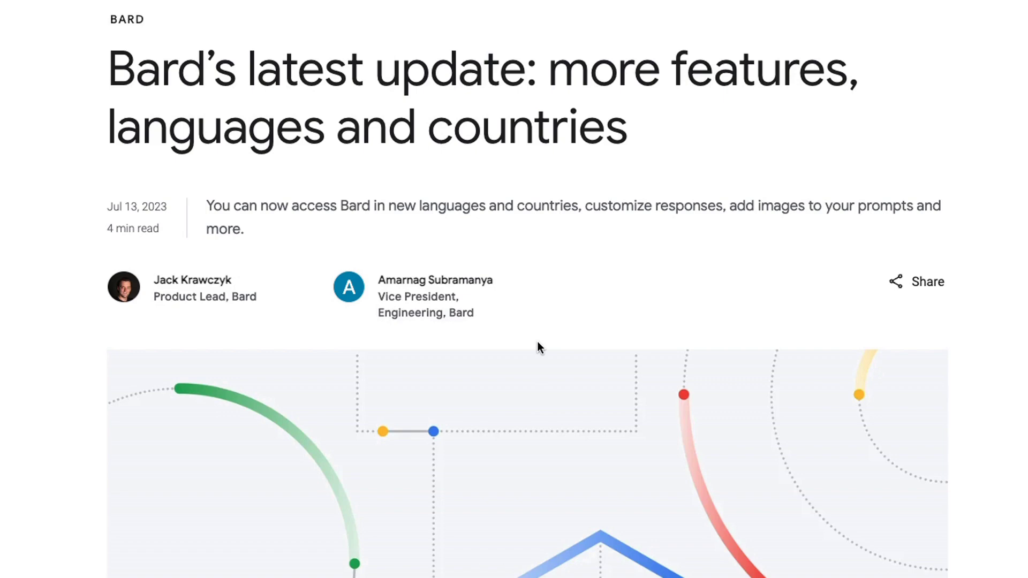
- Scroll the Bard update article down to the 'Interact with Bard in new places and languages' section
{"action": "scroll", "coordinate": [538, 342], "scroll_direction": "down", "scroll_amount": 15}
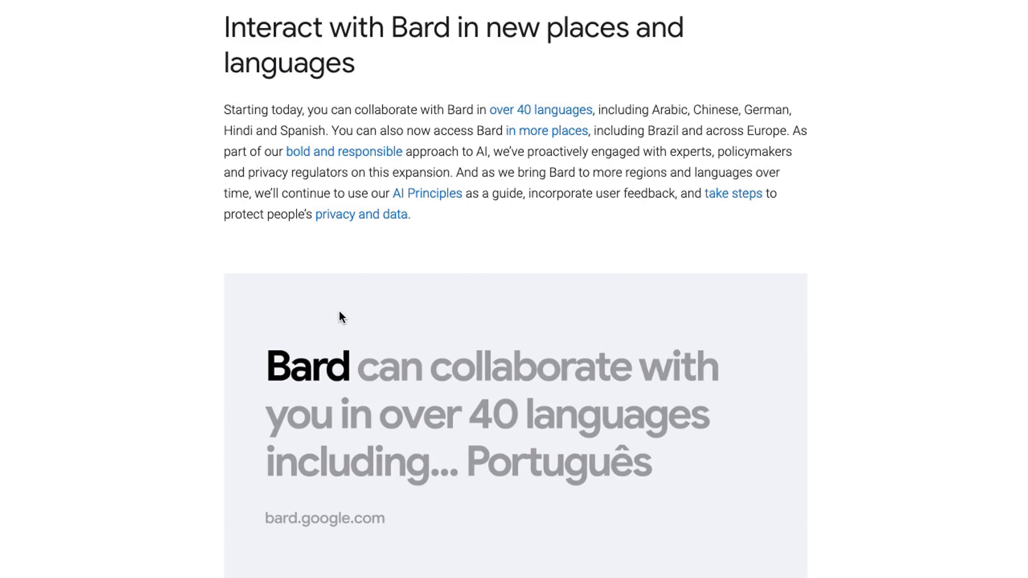
- Leave the blog article for the Bard chat with the Mandarin cat-in-moonlight poem and its English translation
{"action": "scroll", "coordinate": [339, 311], "scroll_direction": "down", "scroll_amount": 3}
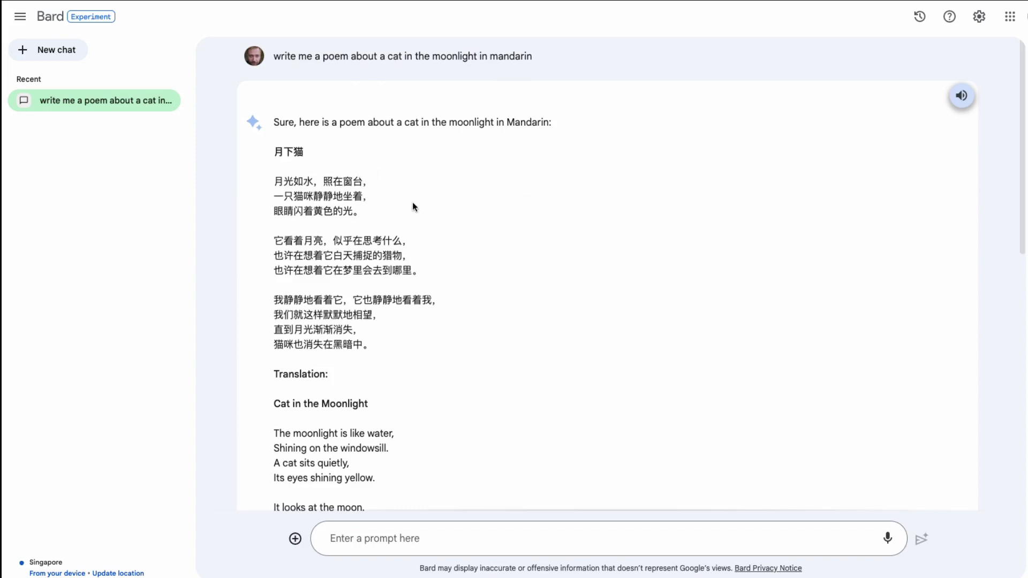
{"action": "left_click", "coordinate": [961, 98]}
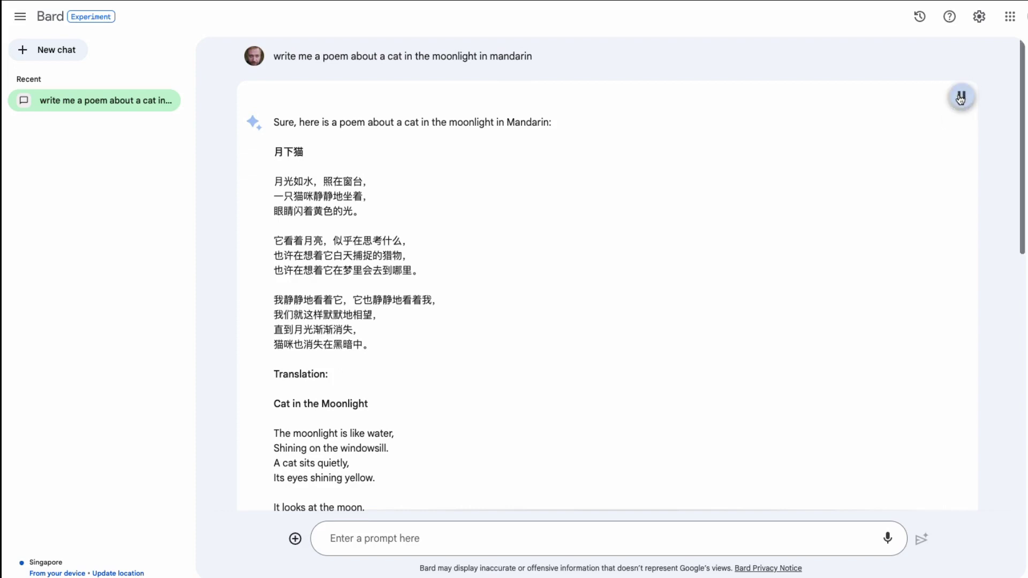
{"action": "left_click", "coordinate": [961, 98]}
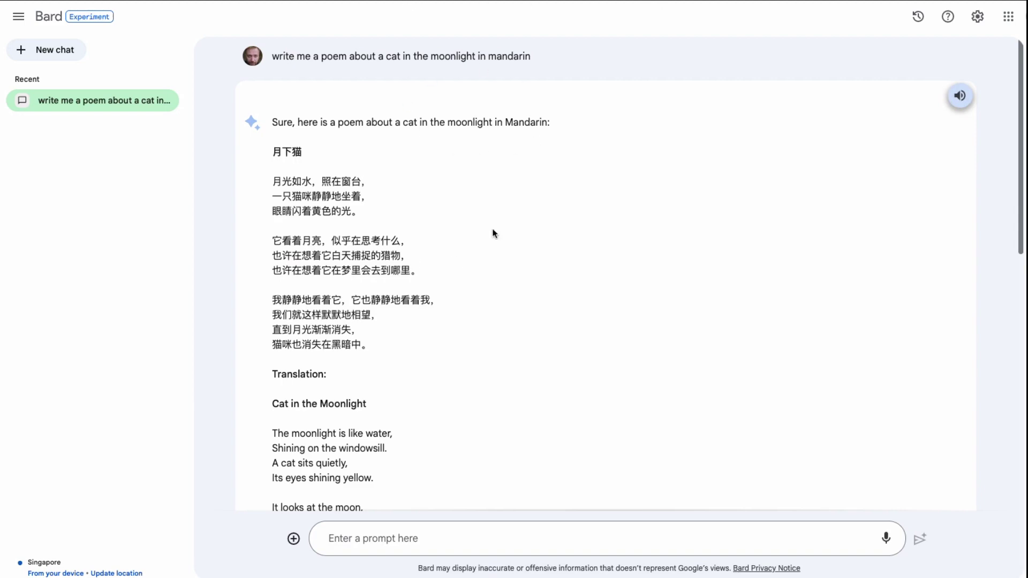
- Scroll past the English translation to the pinyin version ending 'I hope you like it!'
{"action": "scroll", "coordinate": [387, 211], "scroll_direction": "down", "scroll_amount": 3}
{"action": "scroll", "coordinate": [387, 210], "scroll_direction": "up", "scroll_amount": 2}
{"action": "scroll", "coordinate": [387, 214], "scroll_direction": "down", "scroll_amount": 2}
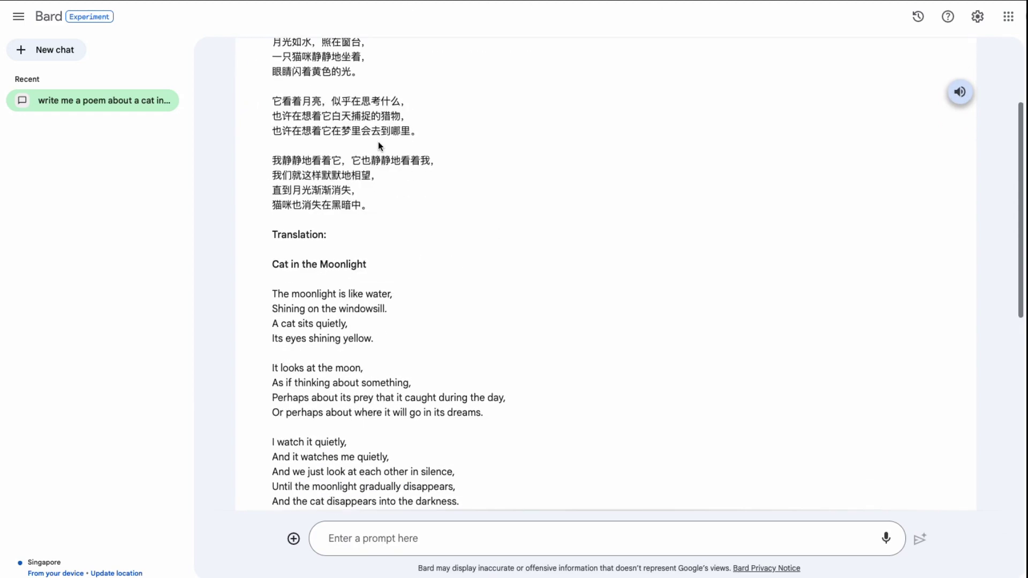
{"action": "scroll", "coordinate": [463, 352], "scroll_direction": "down", "scroll_amount": 4}
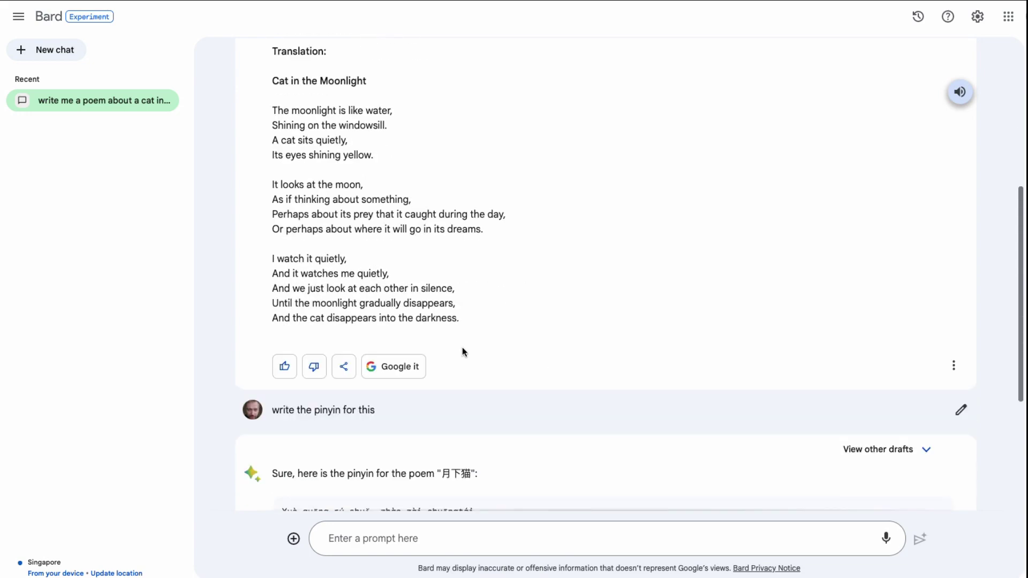
{"action": "scroll", "coordinate": [464, 352], "scroll_direction": "down", "scroll_amount": 1}
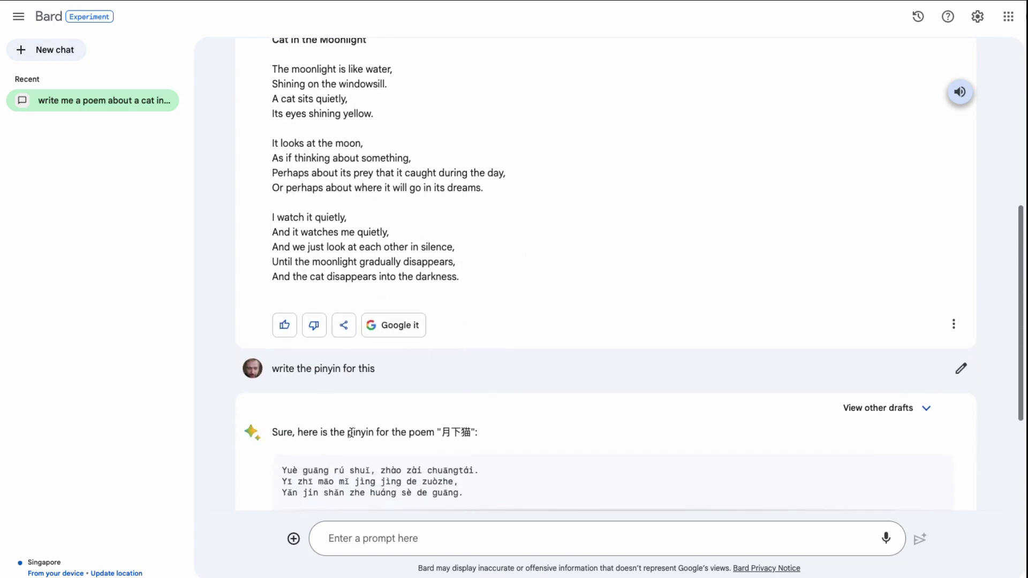
{"action": "scroll", "coordinate": [406, 424], "scroll_direction": "up", "scroll_amount": 6}
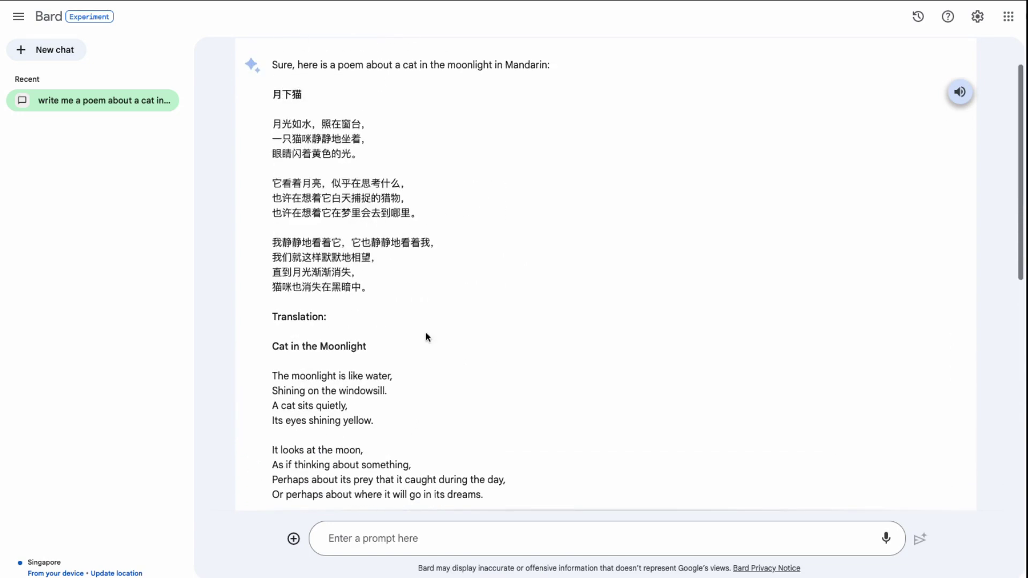
{"action": "scroll", "coordinate": [404, 146], "scroll_direction": "down", "scroll_amount": 6}
{"action": "scroll", "coordinate": [401, 140], "scroll_direction": "down", "scroll_amount": 3}
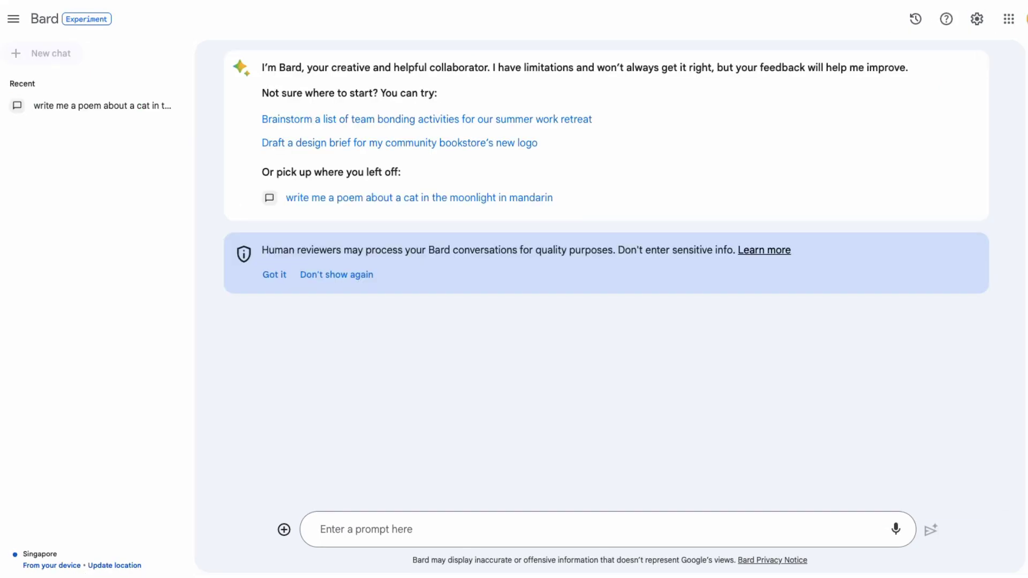
- Attach the pug photo to a new chat prompt, accepting the data-use notice
{"action": "left_click", "coordinate": [284, 530]}
{"action": "key", "text": "Return"}
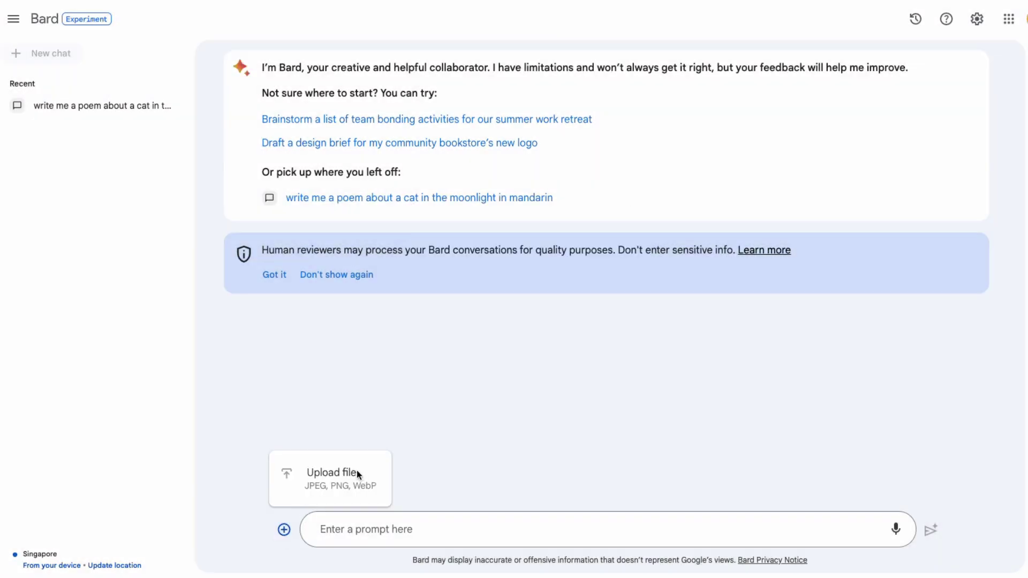
{"action": "left_click", "coordinate": [327, 489]}
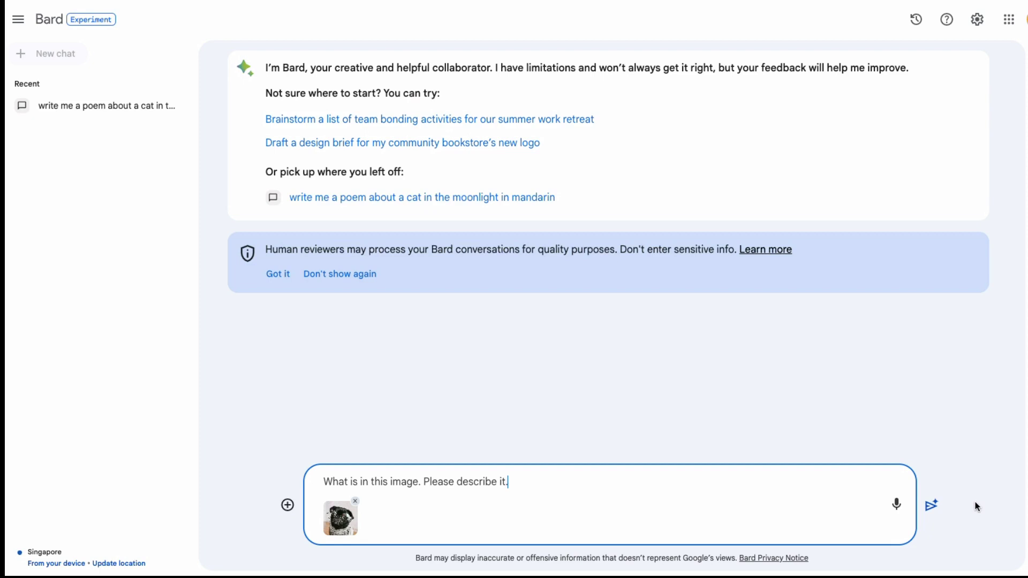
- Send the image question so Bard describes the black pug in glasses and a gray sweater
{"action": "left_click", "coordinate": [931, 513]}
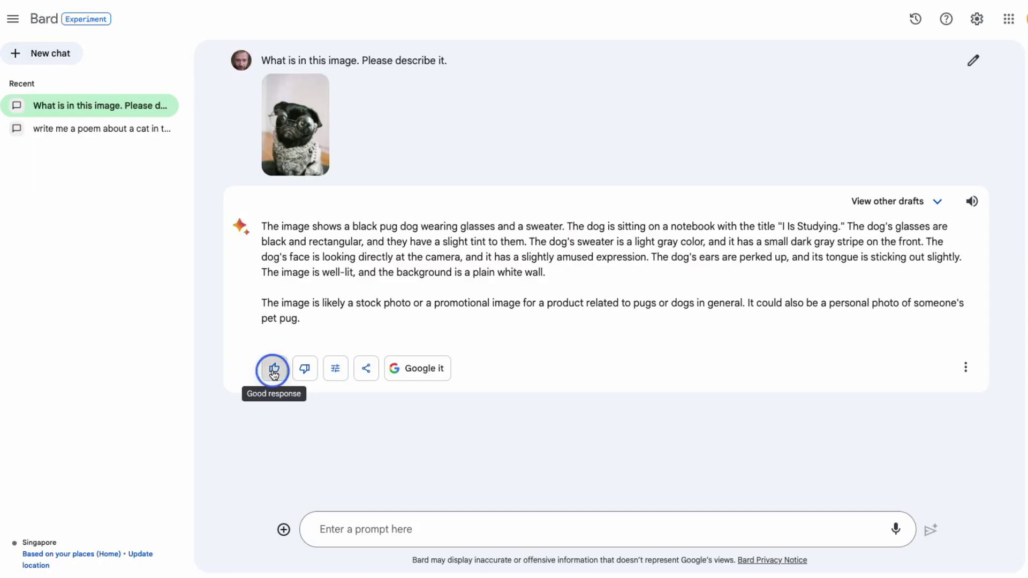
- Rate the pug description as good and ask where the image can be found online
{"action": "left_click", "coordinate": [273, 368]}
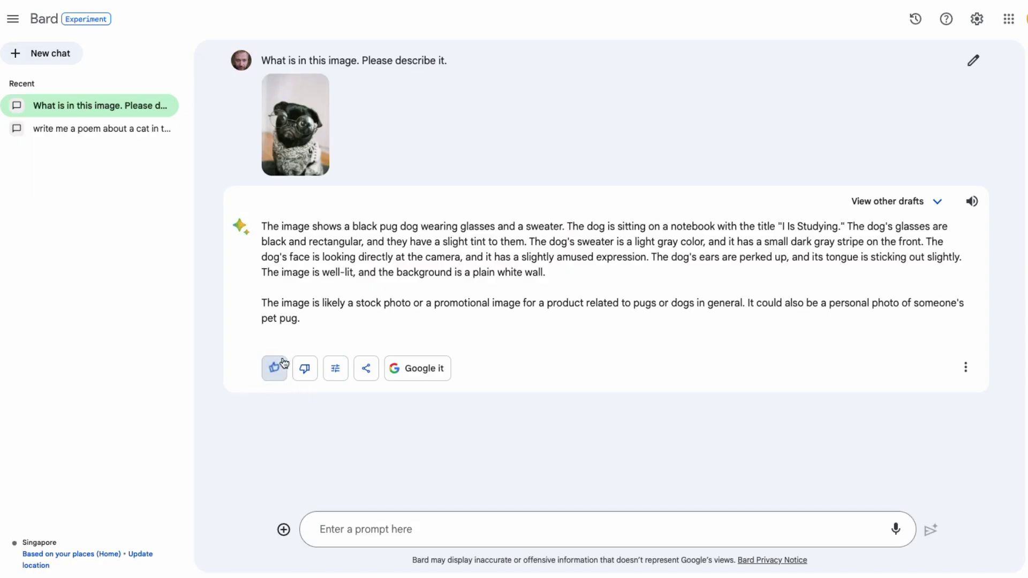
{"action": "left_click", "coordinate": [342, 531]}
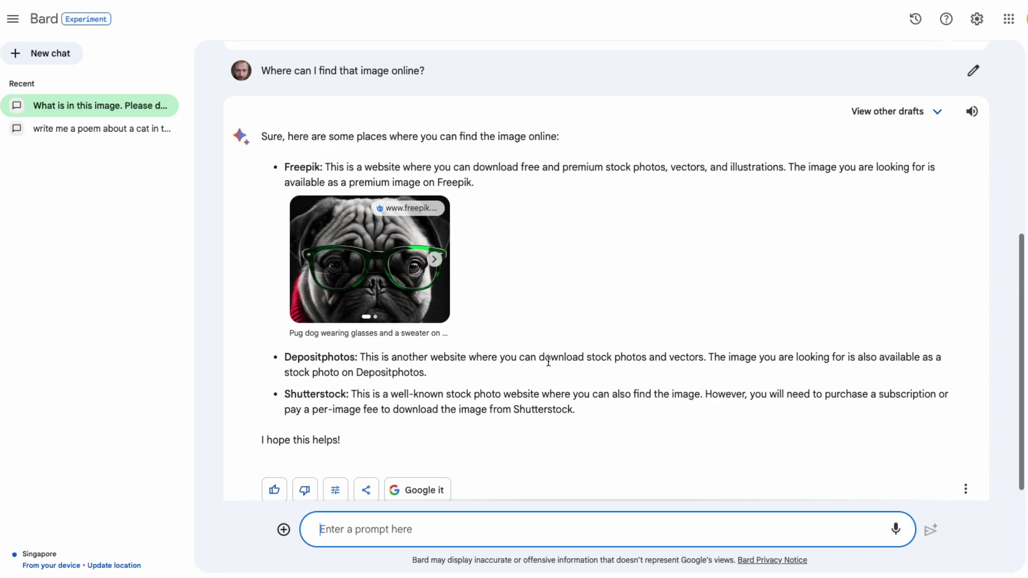
{"action": "scroll", "coordinate": [533, 391], "scroll_direction": "up", "scroll_amount": 3}
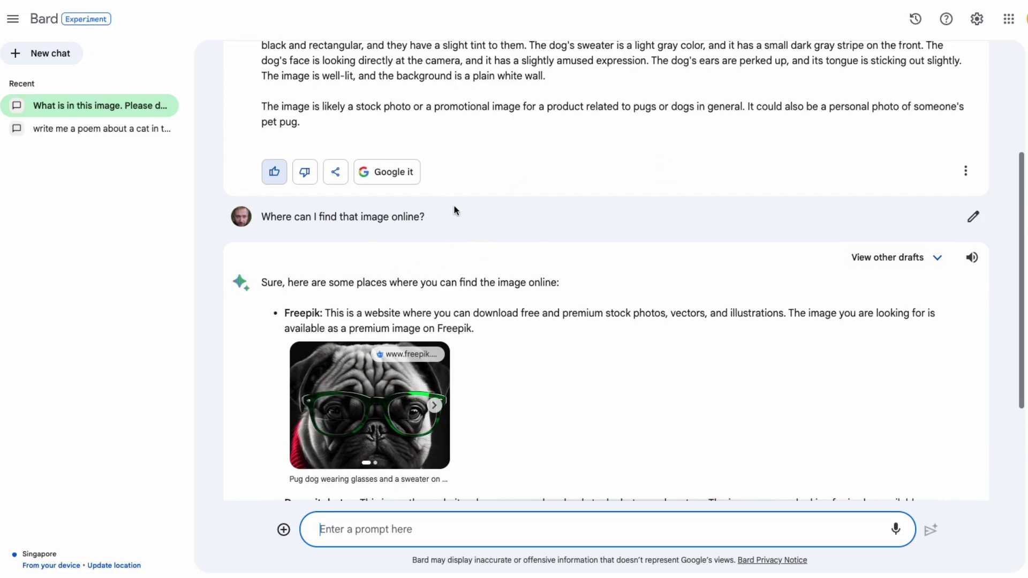
{"action": "scroll", "coordinate": [569, 280], "scroll_direction": "up", "scroll_amount": 4}
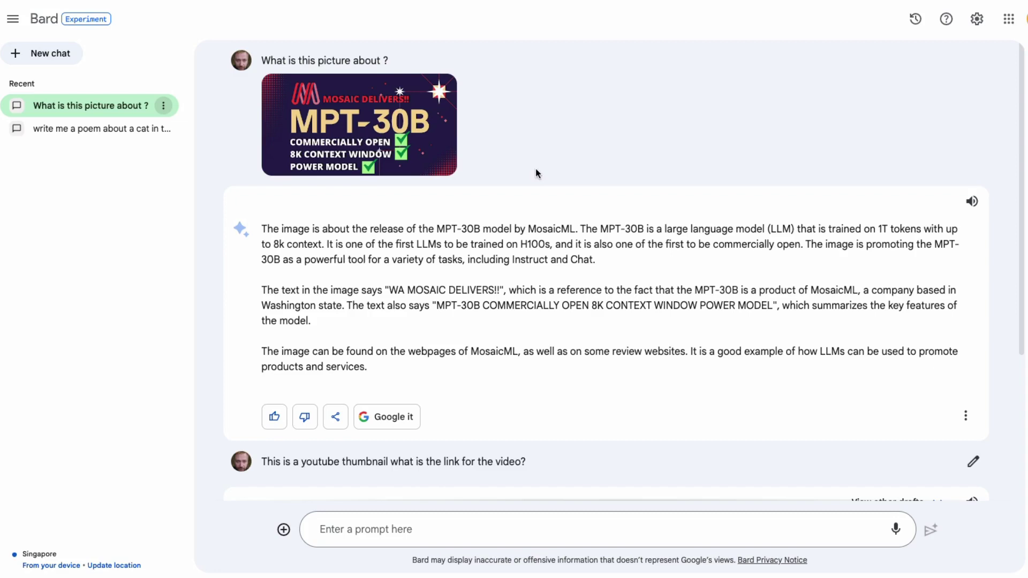
- Read through Bard's blog post on attention mechanisms in transformer models
{"action": "scroll", "coordinate": [589, 272], "scroll_direction": "down", "scroll_amount": 3}
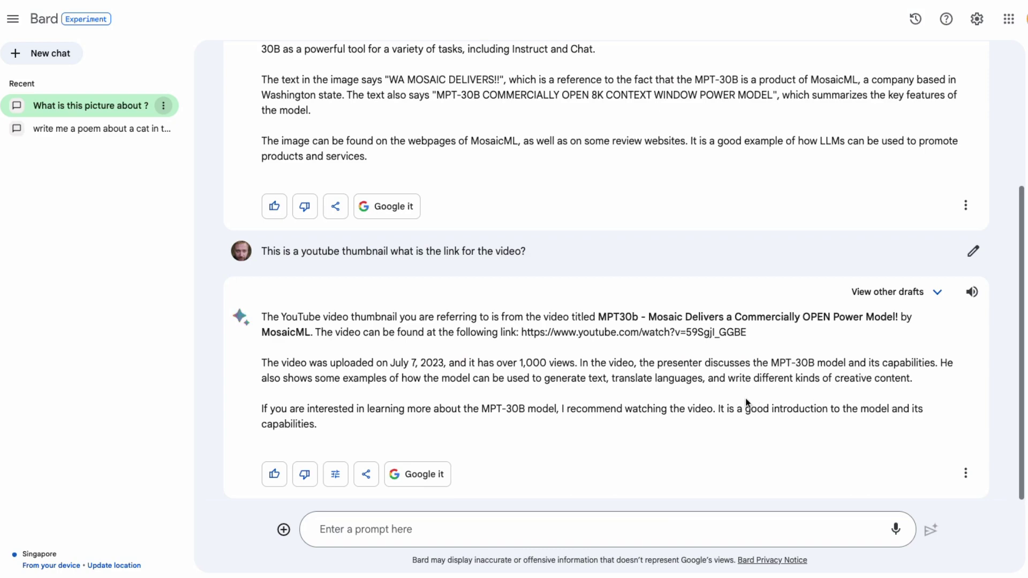
{"action": "scroll", "coordinate": [623, 383], "scroll_direction": "up", "scroll_amount": 4}
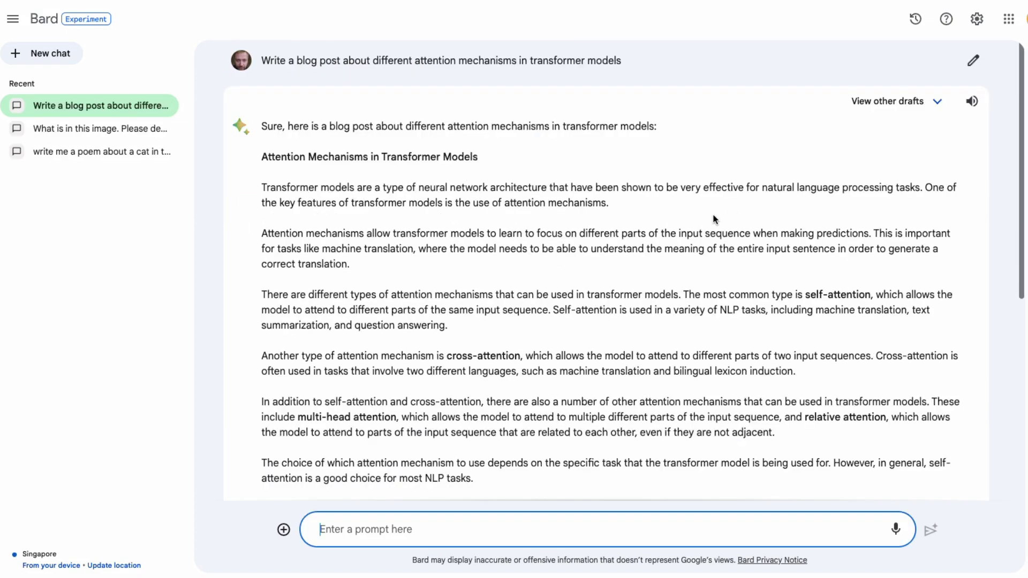
- Make the attention-mechanisms blog post longer using the Modify response options
{"action": "scroll", "coordinate": [621, 286], "scroll_direction": "down", "scroll_amount": 5}
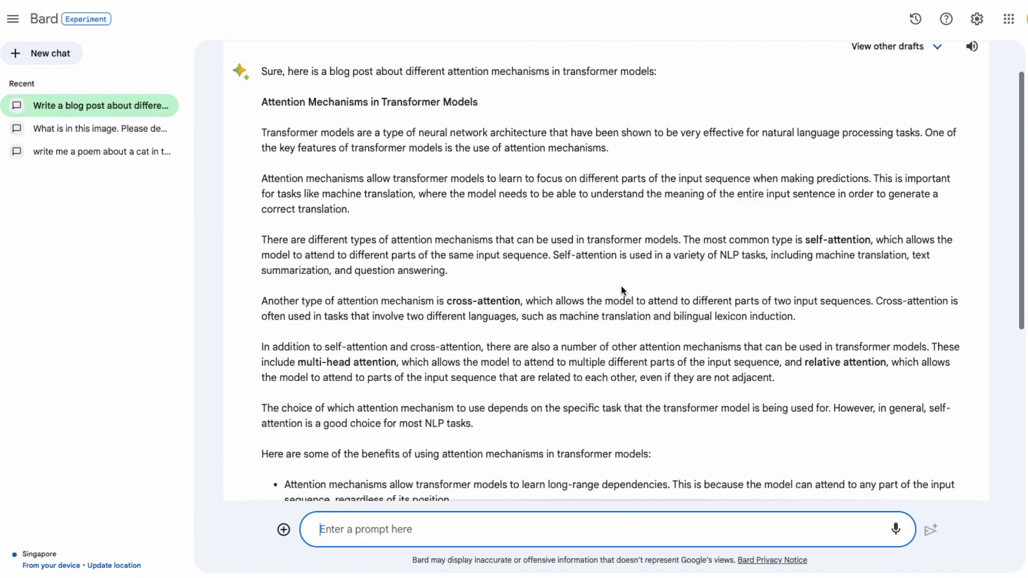
{"action": "scroll", "coordinate": [621, 286], "scroll_direction": "down", "scroll_amount": 1}
{"action": "scroll", "coordinate": [622, 286], "scroll_direction": "up", "scroll_amount": 15}
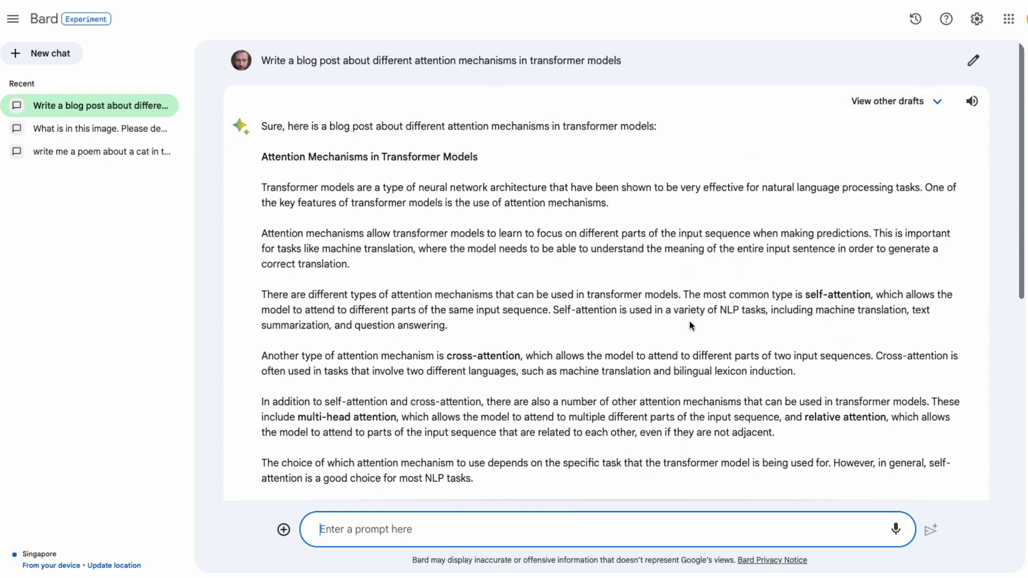
{"action": "scroll", "coordinate": [696, 328], "scroll_direction": "down", "scroll_amount": 5}
{"action": "scroll", "coordinate": [699, 331], "scroll_direction": "down", "scroll_amount": 1}
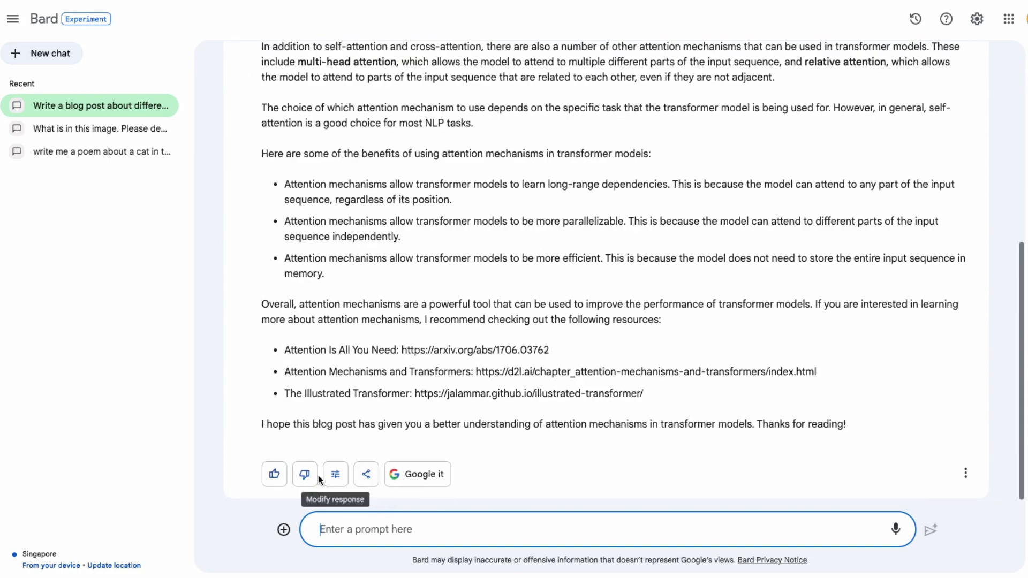
{"action": "left_click", "coordinate": [332, 476]}
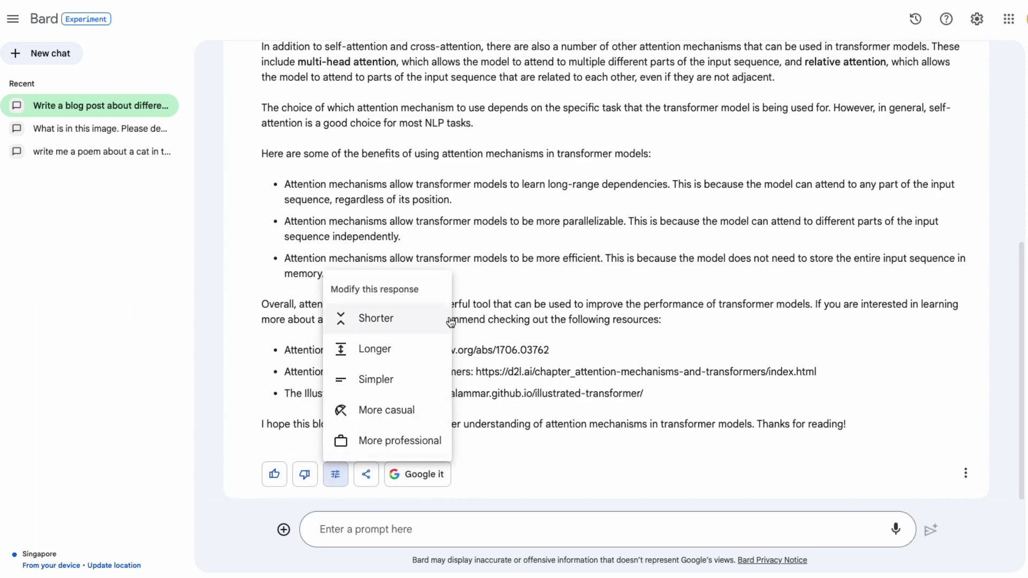
{"action": "left_click", "coordinate": [389, 357]}
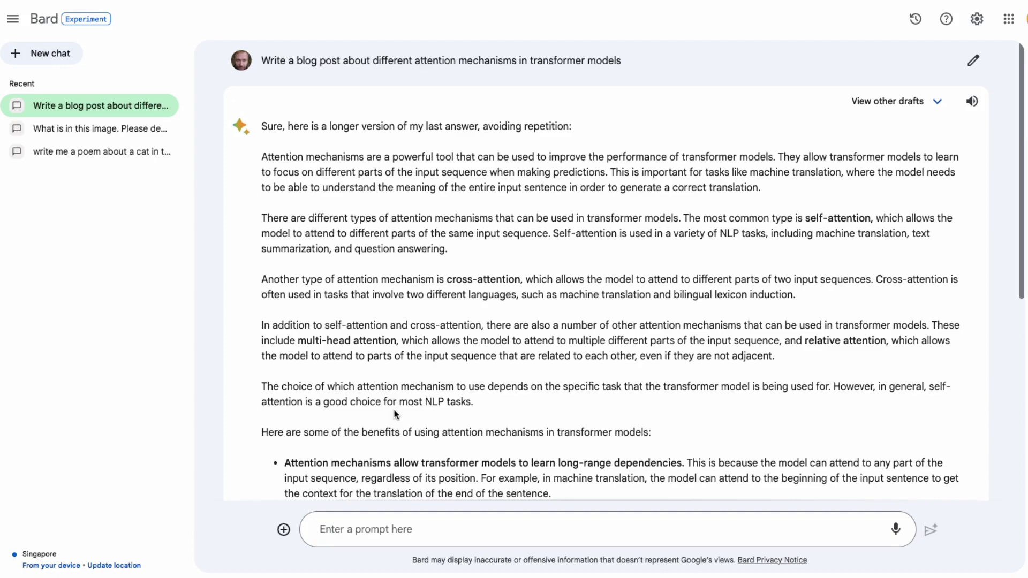
- Review the longer version with its expanded benefit bullets and annotated resource links
{"action": "scroll", "coordinate": [396, 418], "scroll_direction": "down", "scroll_amount": 5}
{"action": "scroll", "coordinate": [404, 433], "scroll_direction": "down", "scroll_amount": 3}
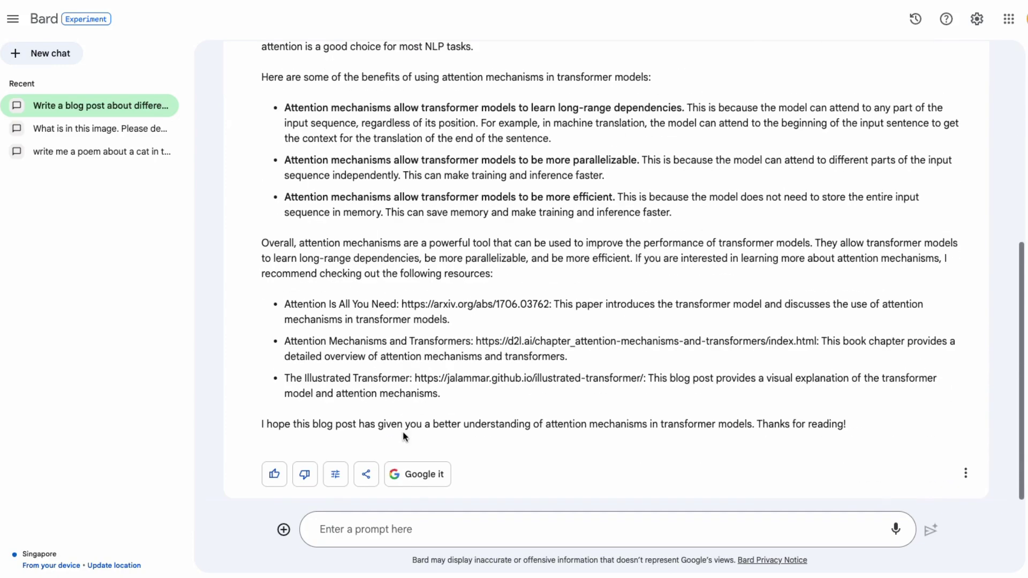
{"action": "scroll", "coordinate": [403, 437], "scroll_direction": "up", "scroll_amount": 7}
{"action": "scroll", "coordinate": [404, 434], "scroll_direction": "down", "scroll_amount": 7}
{"action": "left_click", "coordinate": [335, 474]}
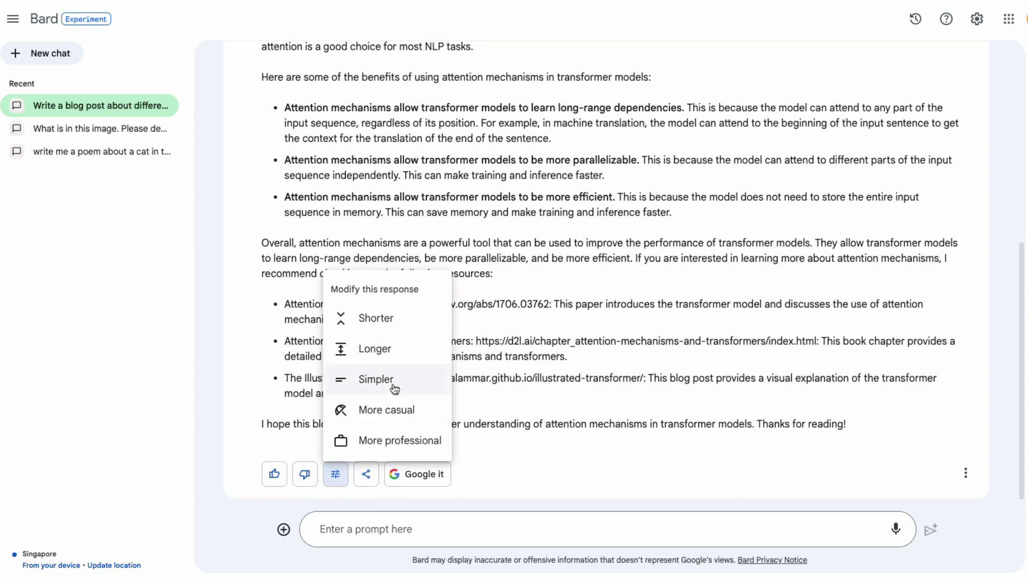
- Rewrite the blog post in simpler language, then browse the remaining modify options
{"action": "left_click", "coordinate": [391, 382]}
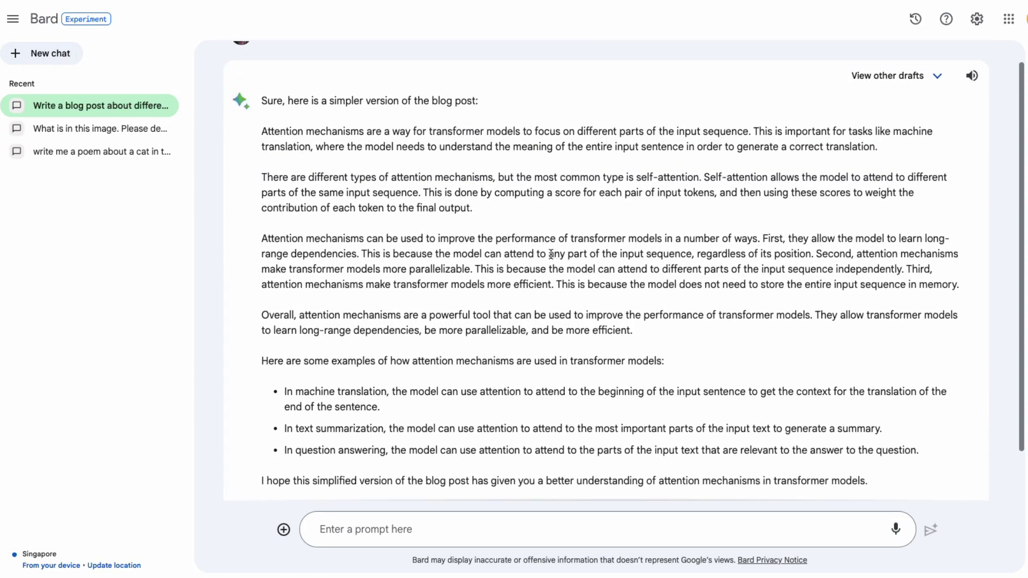
{"action": "left_click", "coordinate": [335, 474]}
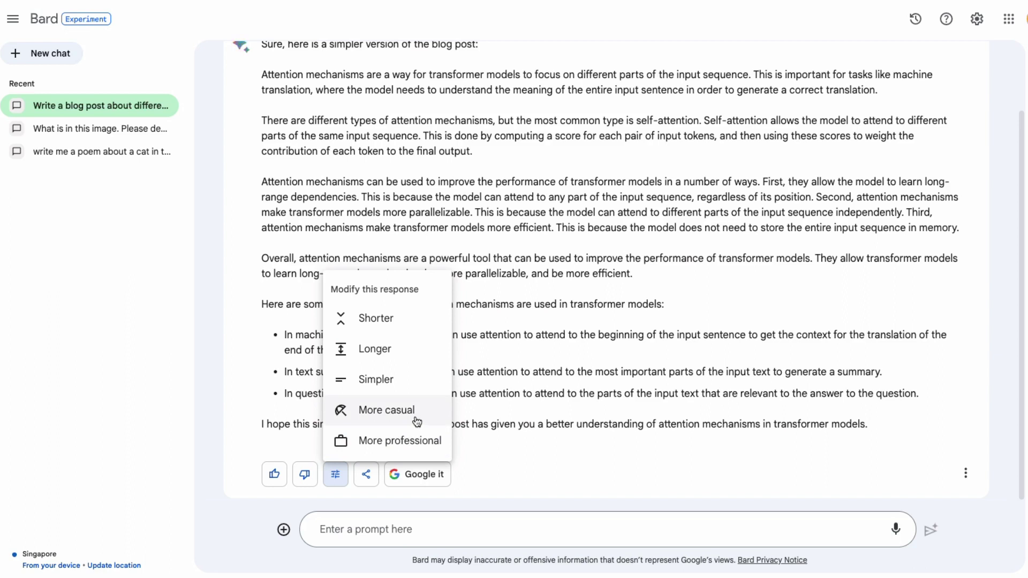
- Close the modify options, then view and dismiss the Share & export options without exporting
{"action": "left_click", "coordinate": [377, 473]}
{"action": "left_click", "coordinate": [375, 474]}
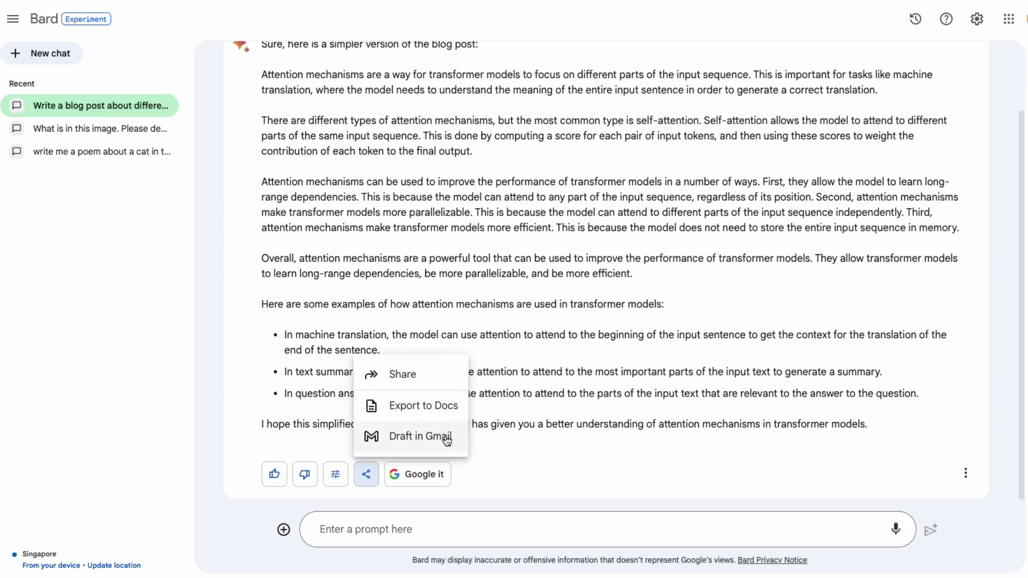
{"action": "left_click", "coordinate": [595, 443]}
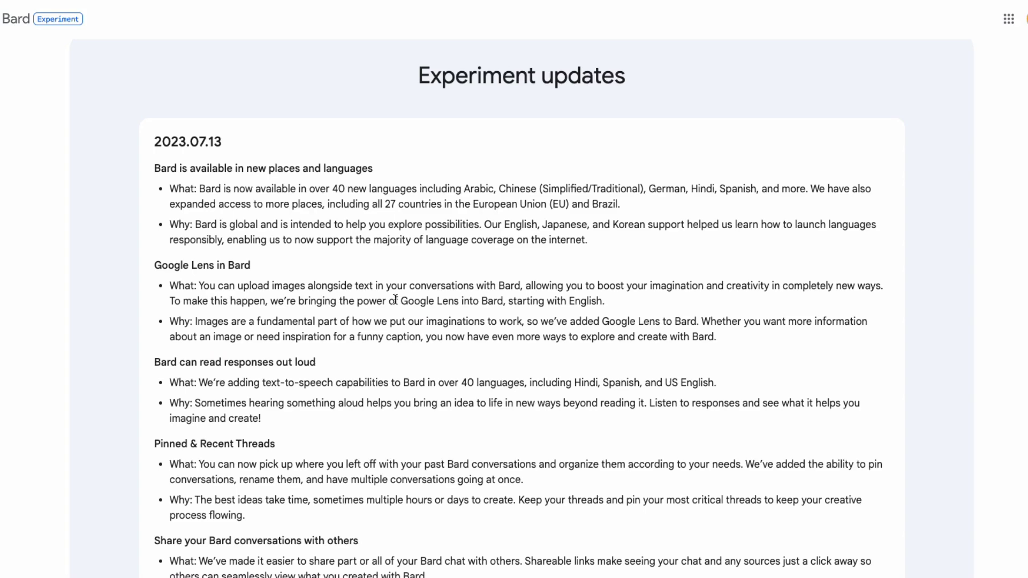
{"action": "scroll", "coordinate": [395, 299], "scroll_direction": "down", "scroll_amount": 3}
{"action": "scroll", "coordinate": [395, 299], "scroll_direction": "down", "scroll_amount": 2}
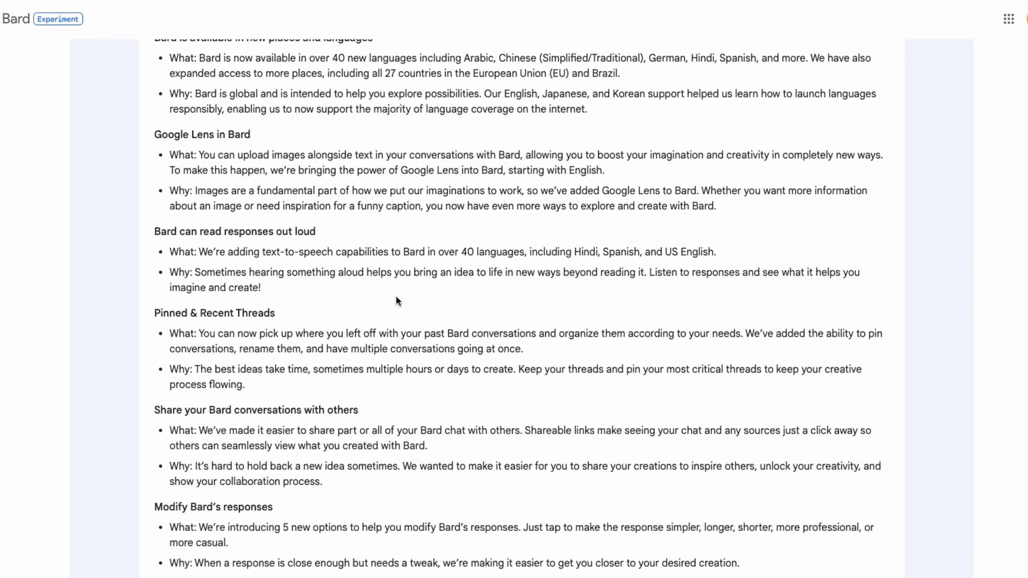
{"action": "scroll", "coordinate": [396, 297], "scroll_direction": "up", "scroll_amount": 2}
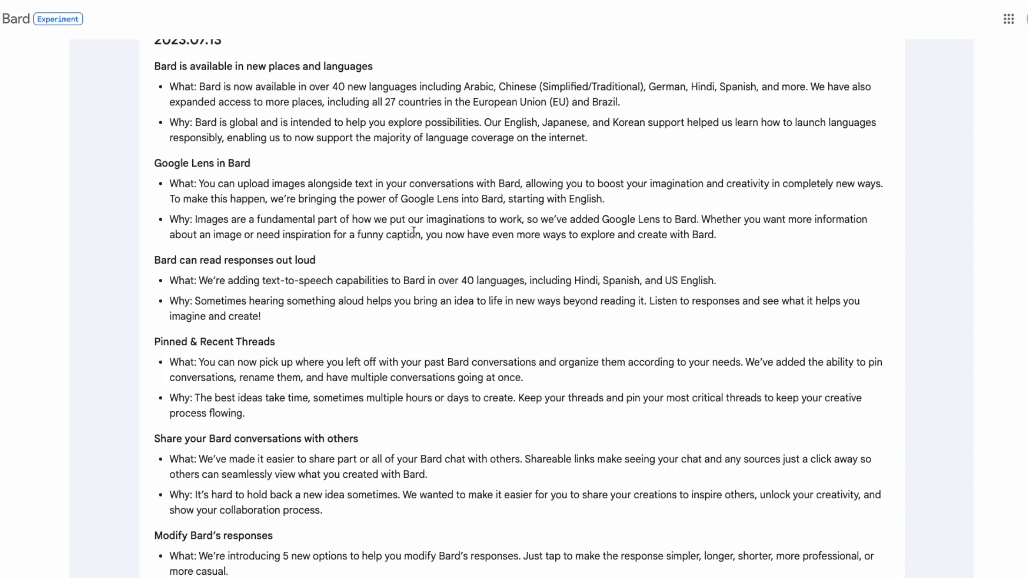
{"action": "scroll", "coordinate": [442, 289], "scroll_direction": "down", "scroll_amount": 4}
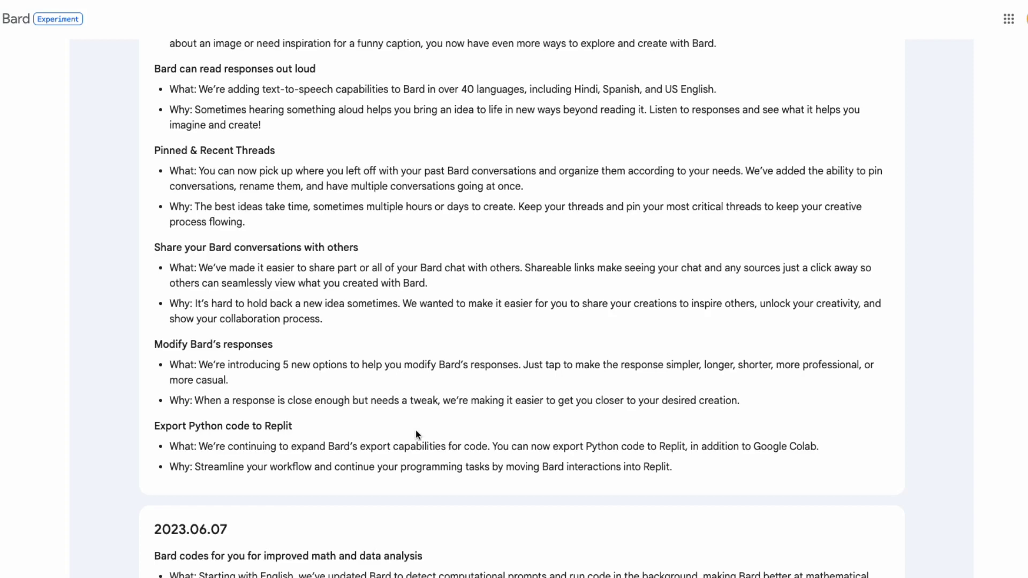
{"action": "scroll", "coordinate": [421, 429], "scroll_direction": "up", "scroll_amount": 5}
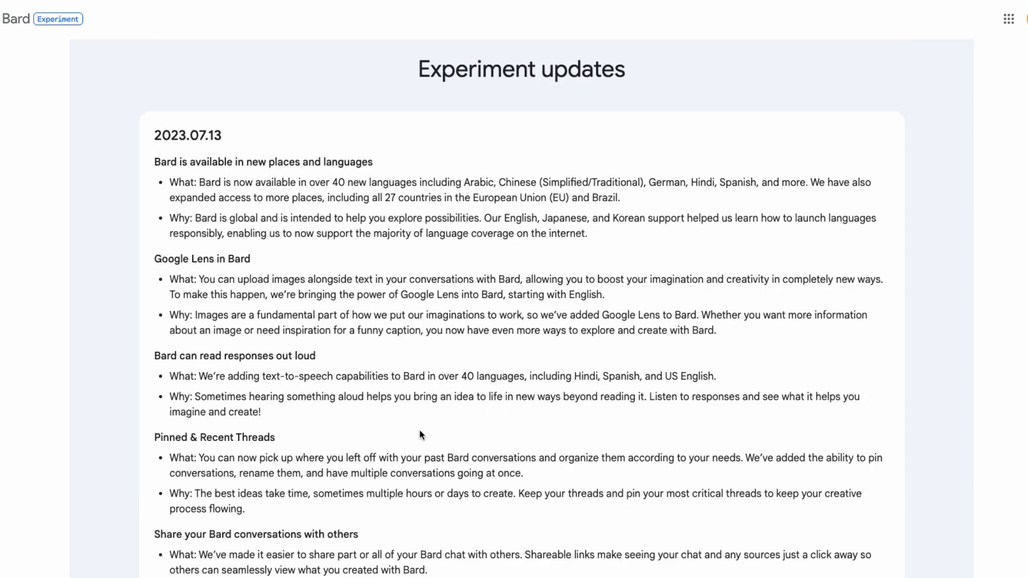